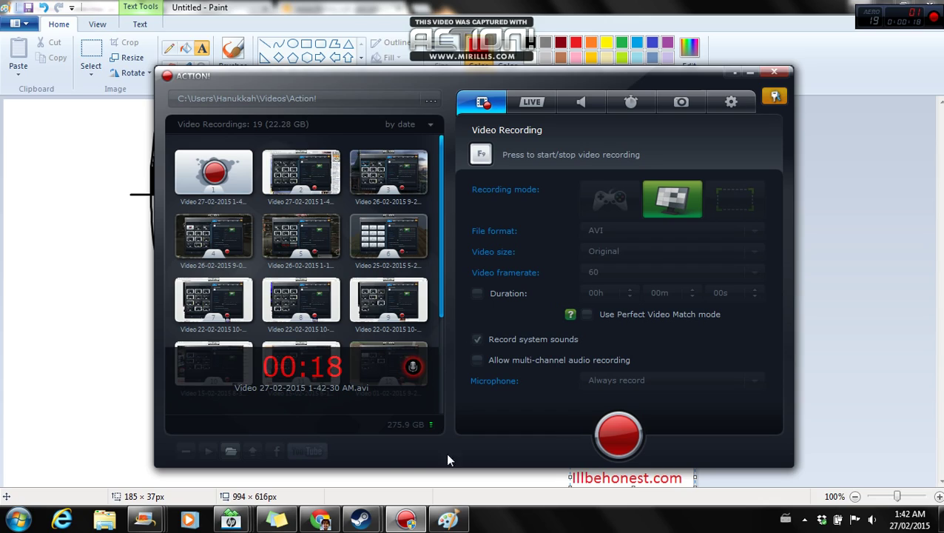
Step: Open the Daily Mail dress article and copy the dress photo
click(330, 522)
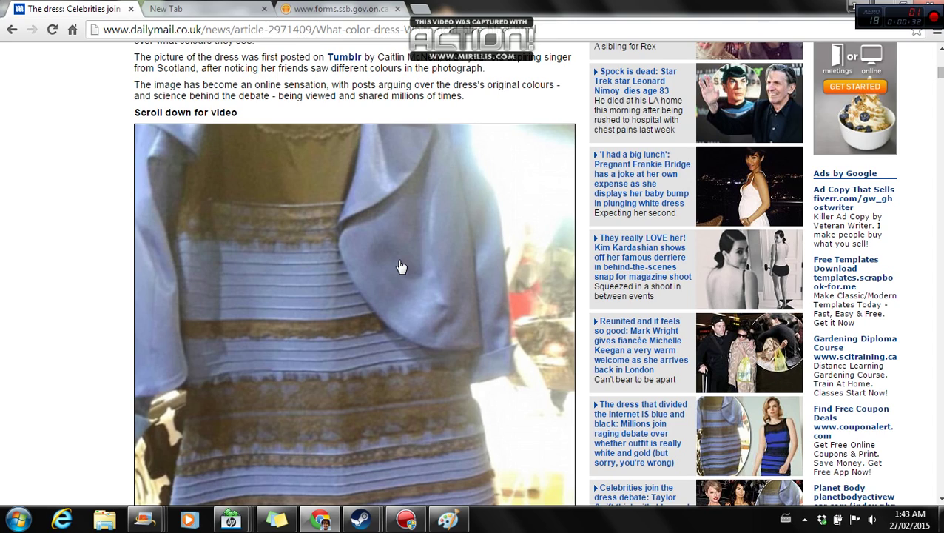
right_click(399, 260)
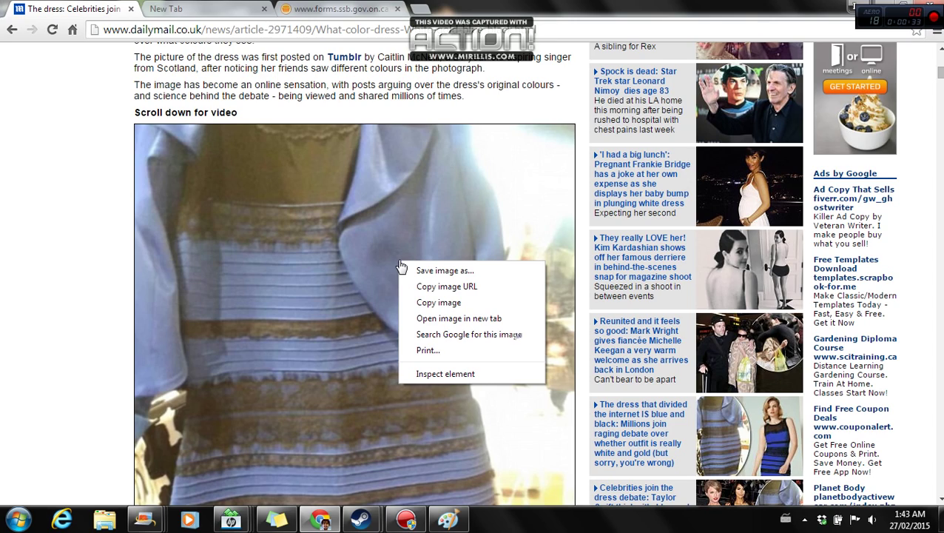
click(418, 303)
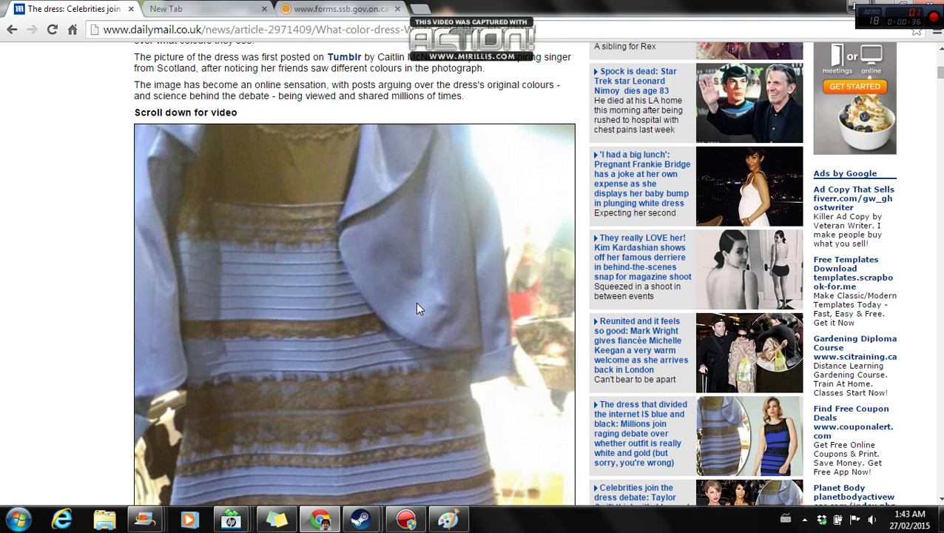
triple_click(139, 28)
click(140, 28)
Step: Copy the dress photo again and return to the Paint drawing
right_click(251, 216)
click(270, 251)
scroll(904, 137, down, 5)
scroll(904, 137, down, 3)
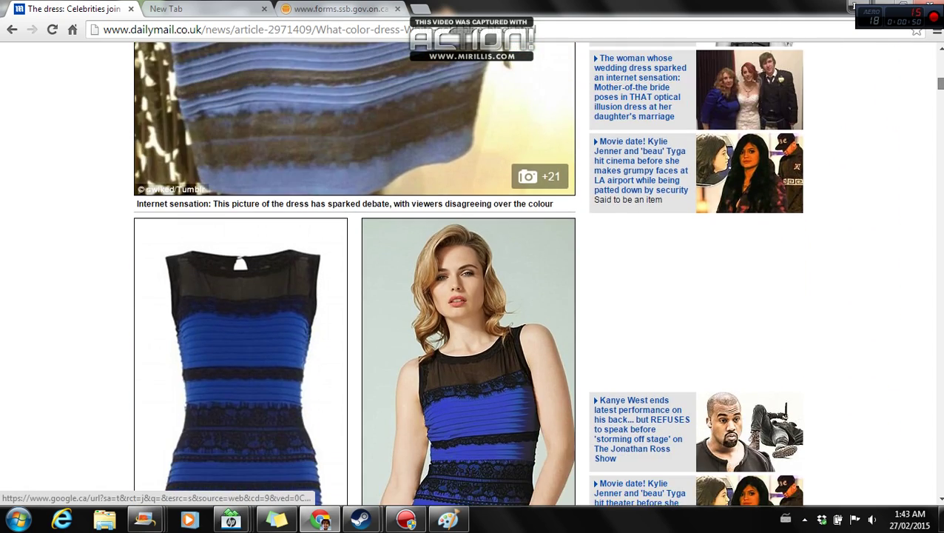
scroll(904, 137, up, 7)
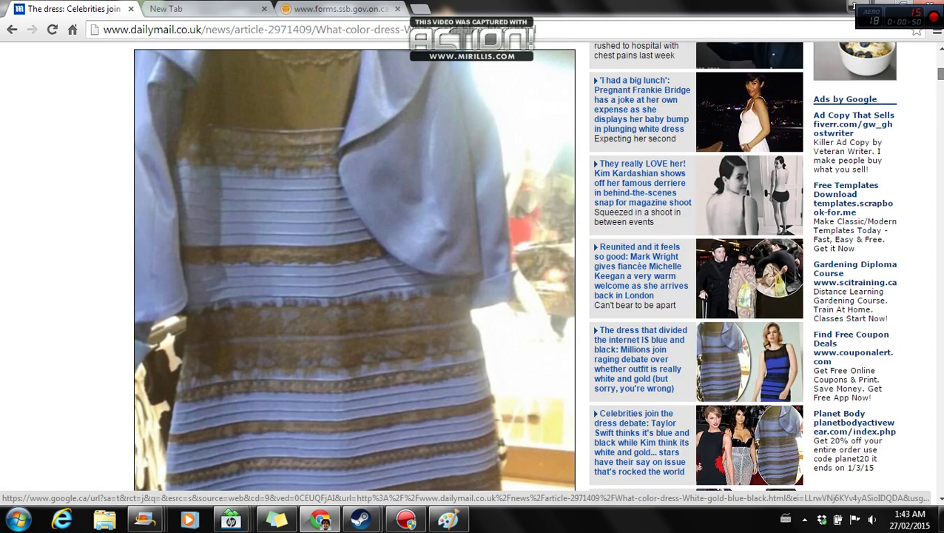
right_click(413, 183)
click(436, 215)
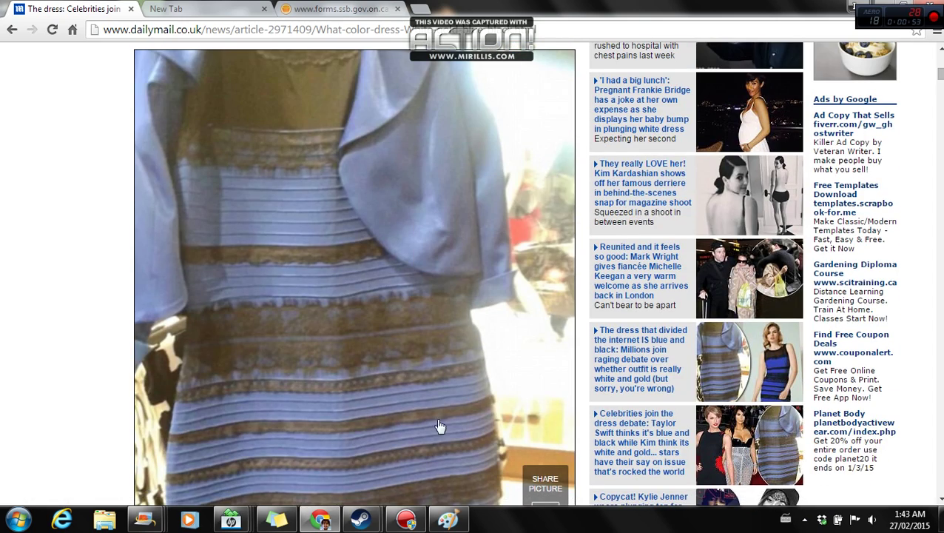
click(448, 520)
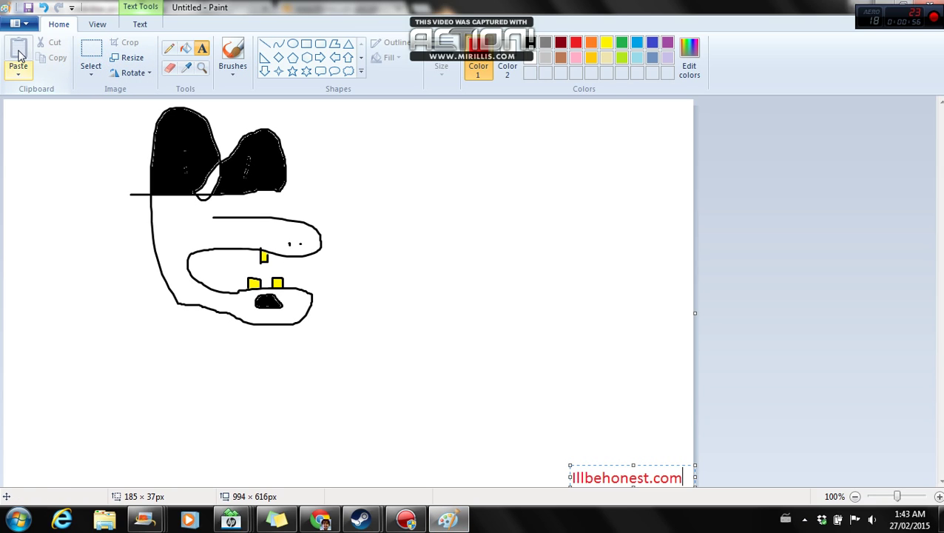
click(320, 520)
right_click(452, 277)
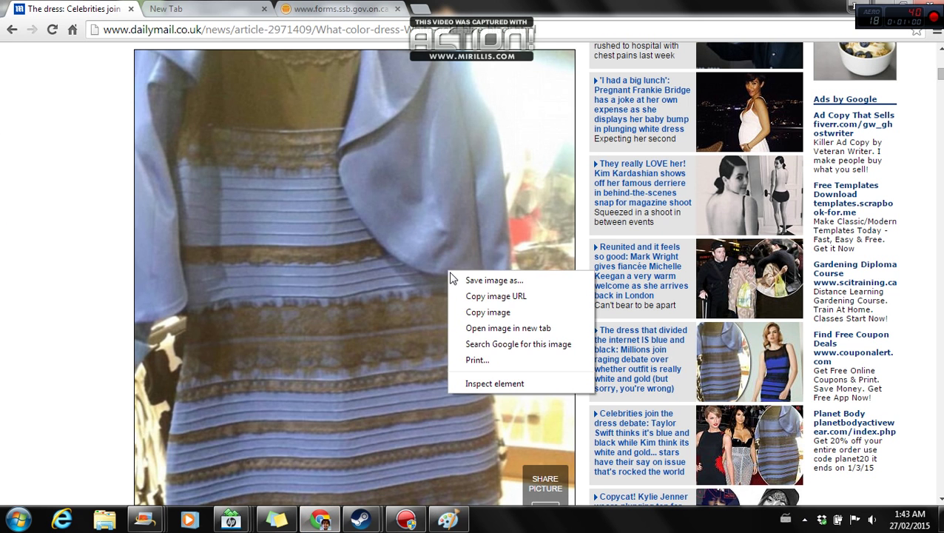
click(474, 311)
click(448, 520)
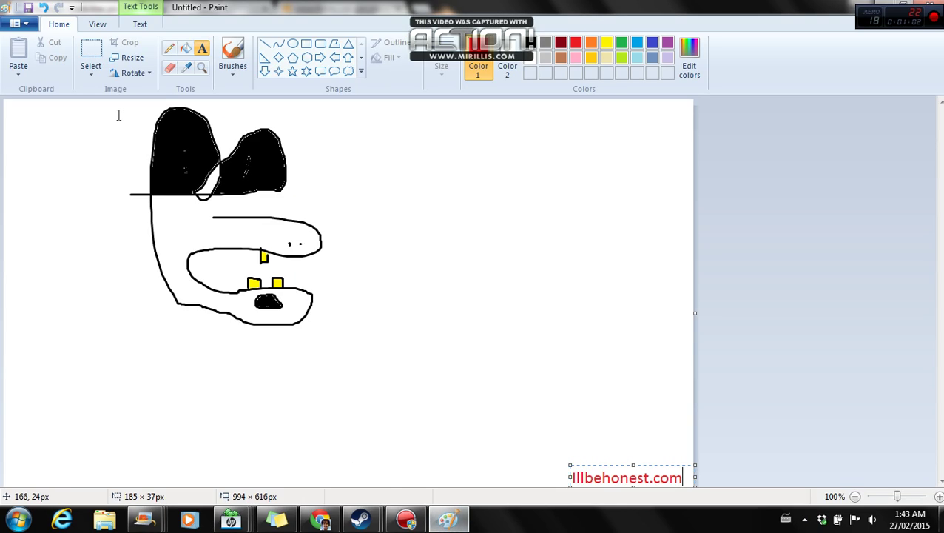
click(20, 75)
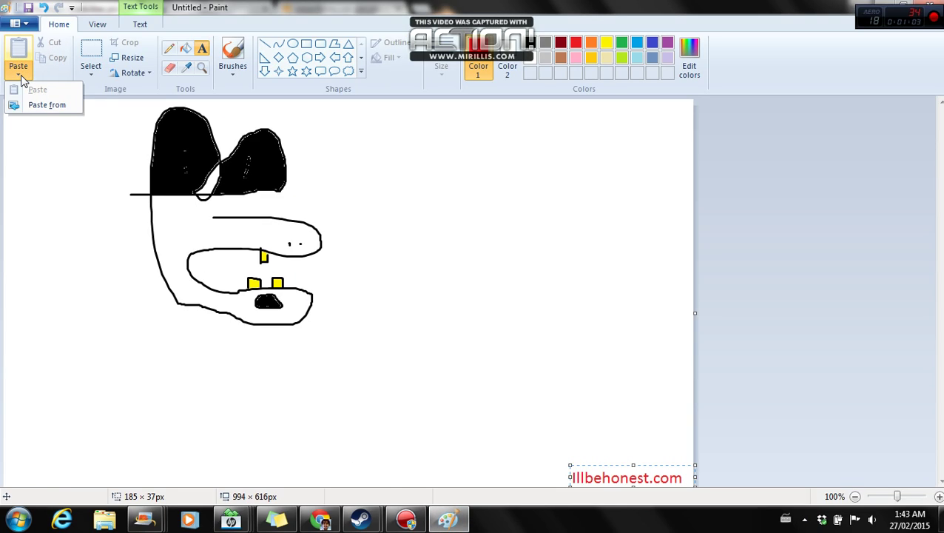
click(45, 107)
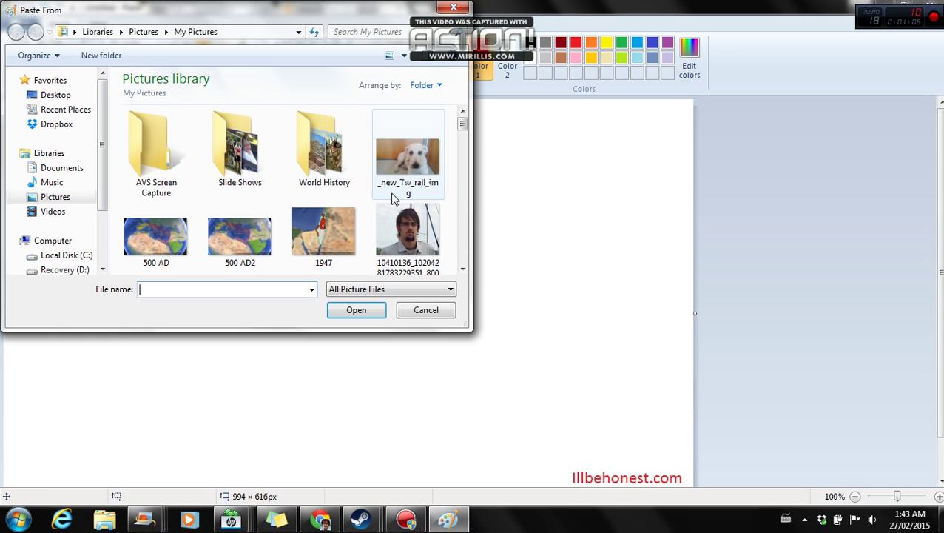
mouse_move(462, 124)
mouse_down()
mouse_move(453, 287)
mouse_move(466, 131)
mouse_up()
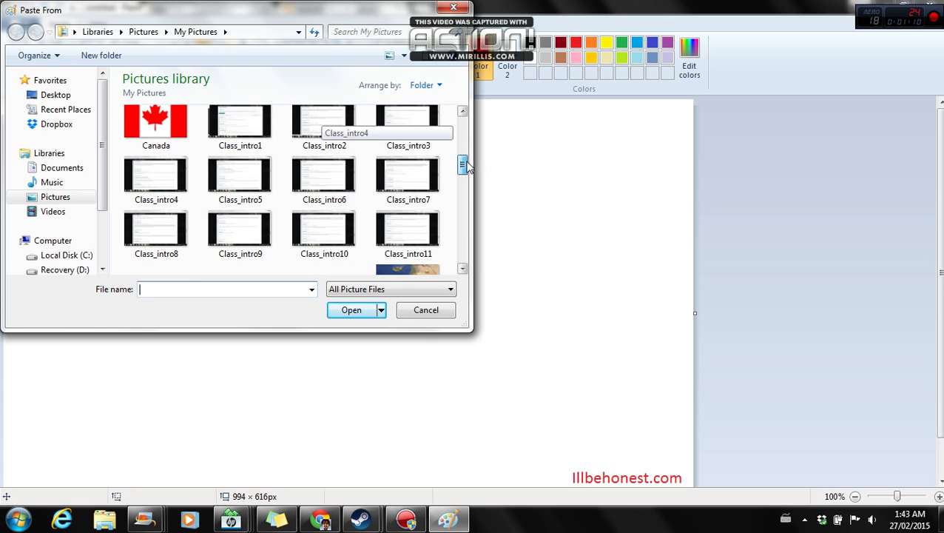
click(454, 8)
click(320, 519)
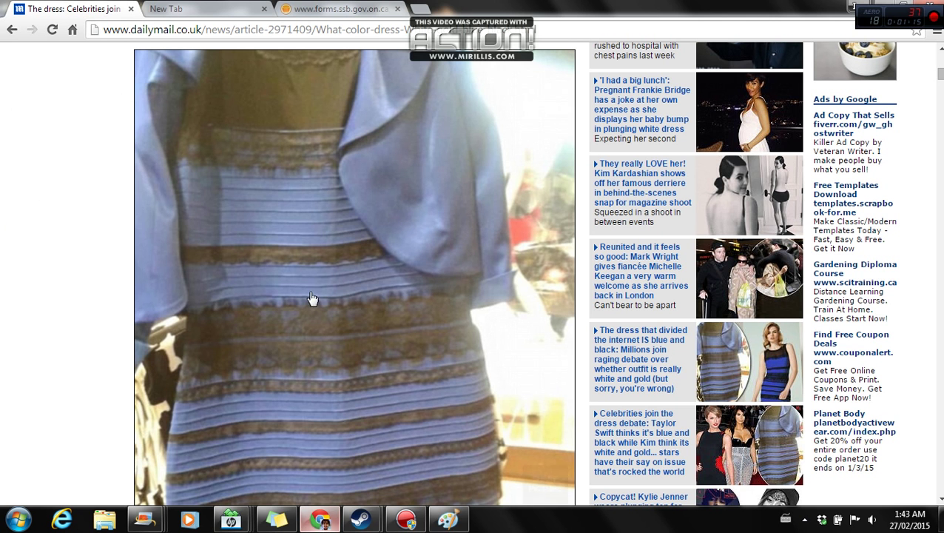
mouse_move(329, 310)
mouse_down()
mouse_move(359, 377)
mouse_move(249, 269)
mouse_up()
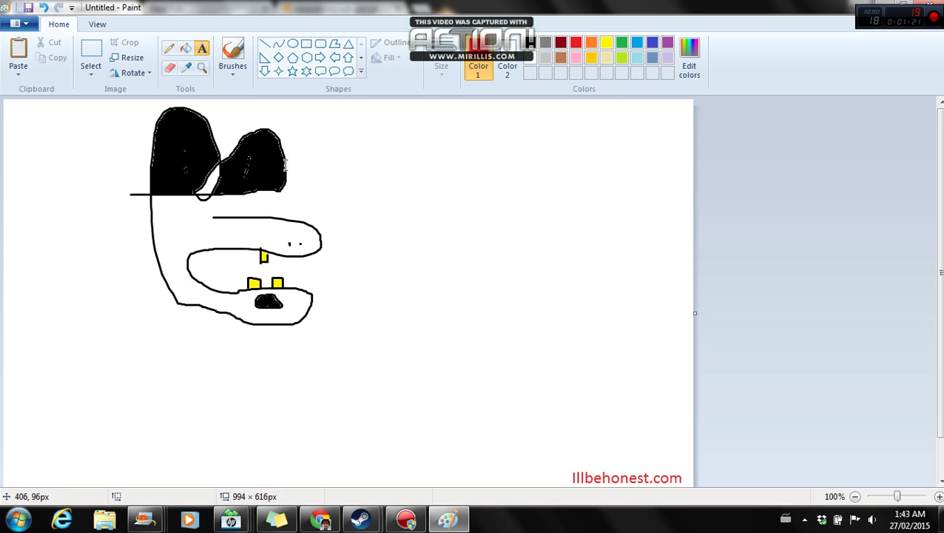
Step: Start a new picture without saving the old drawing, and paste in the dress photo
click(30, 27)
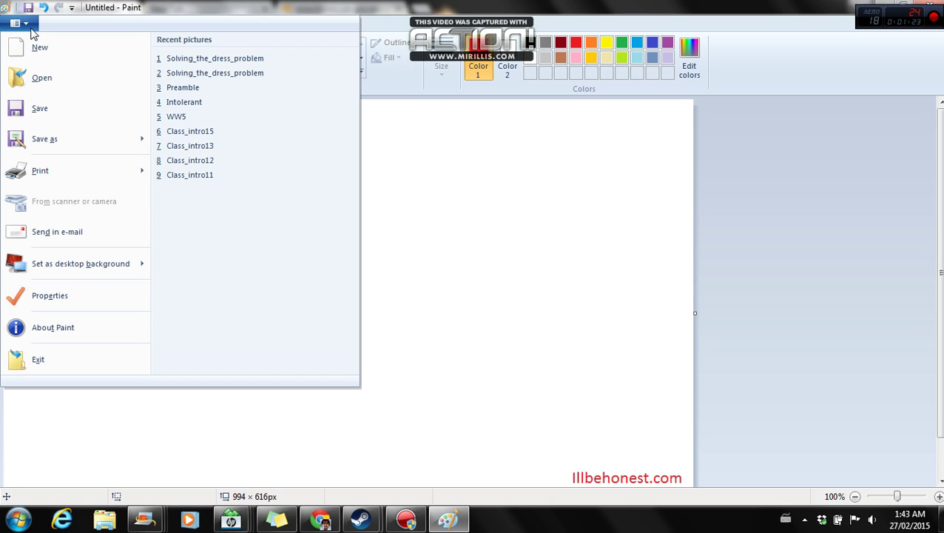
click(48, 53)
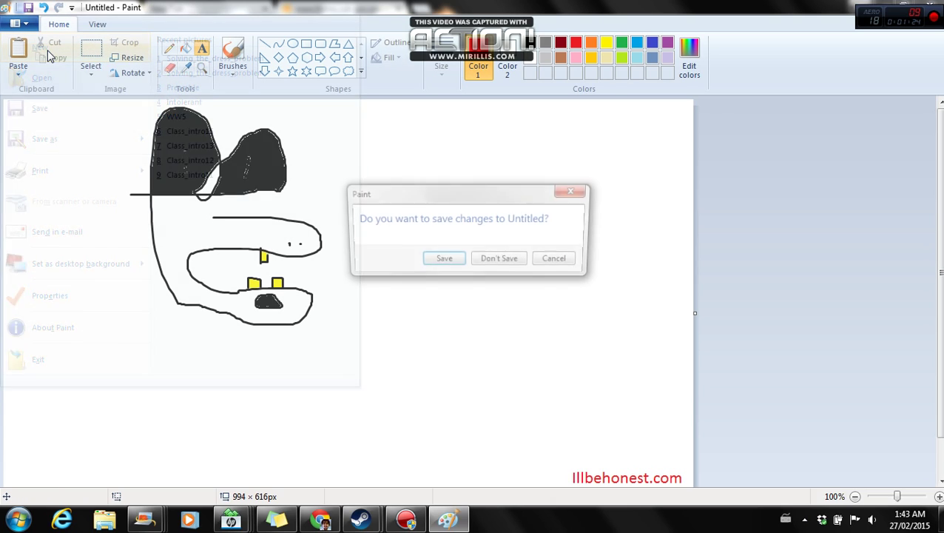
click(511, 267)
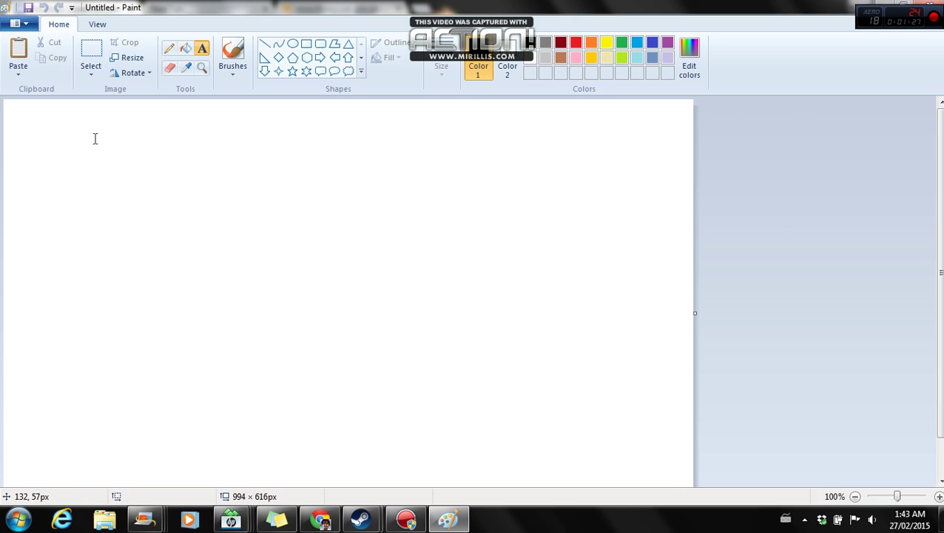
click(23, 53)
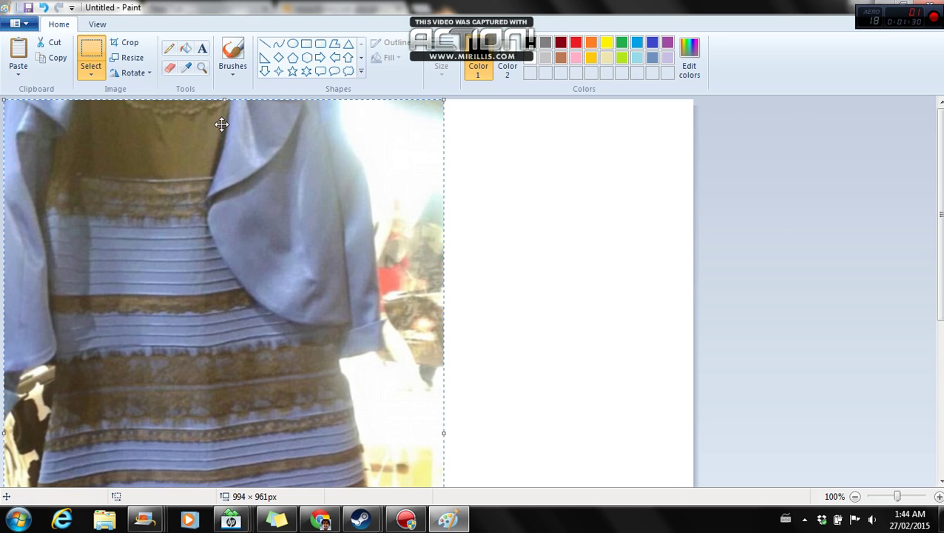
Step: Add the caption 'illbehonest' right of the photo and move it down near the bottom
click(202, 49)
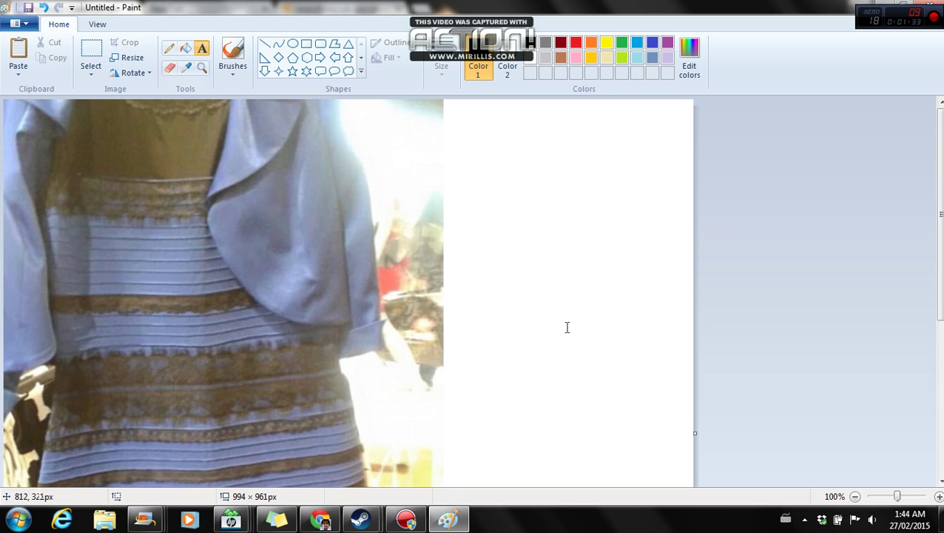
click(572, 404)
text(ll)
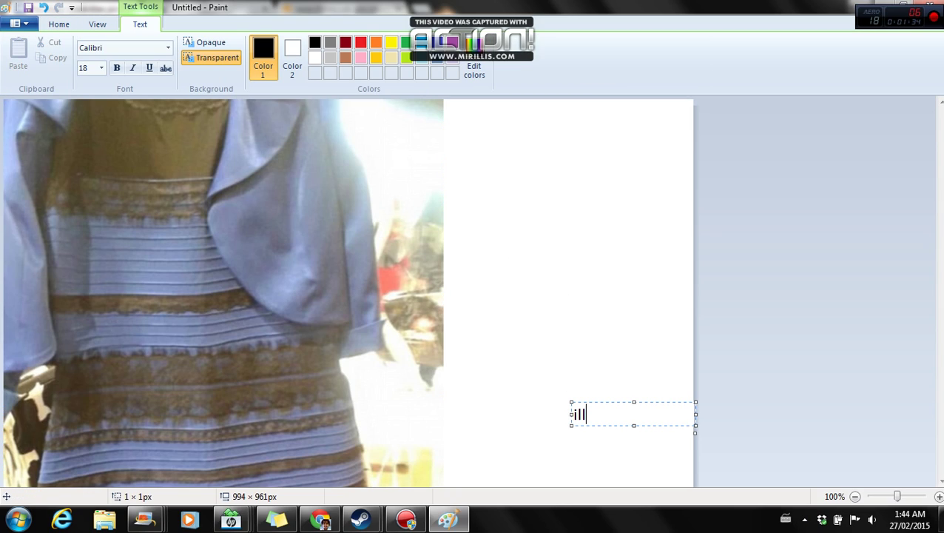
text(behonest)
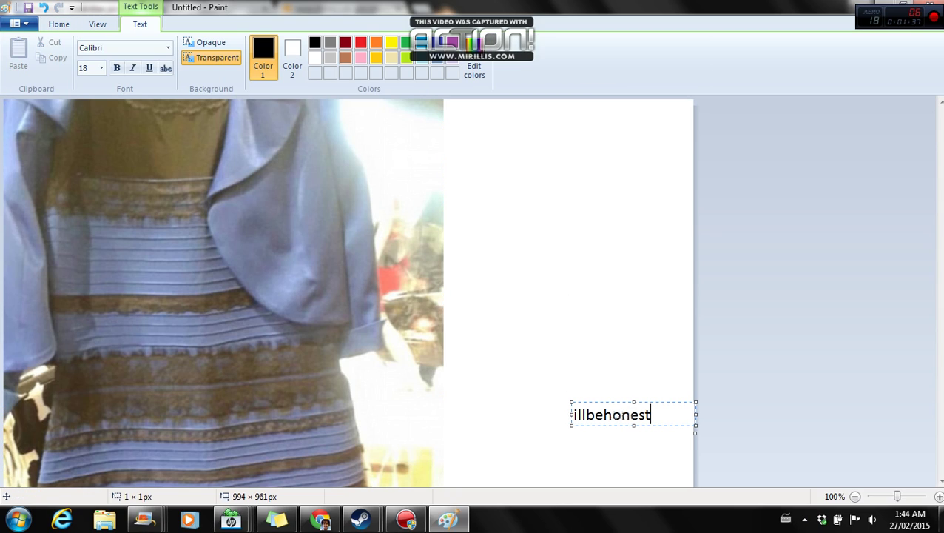
drag(634, 426, 642, 429)
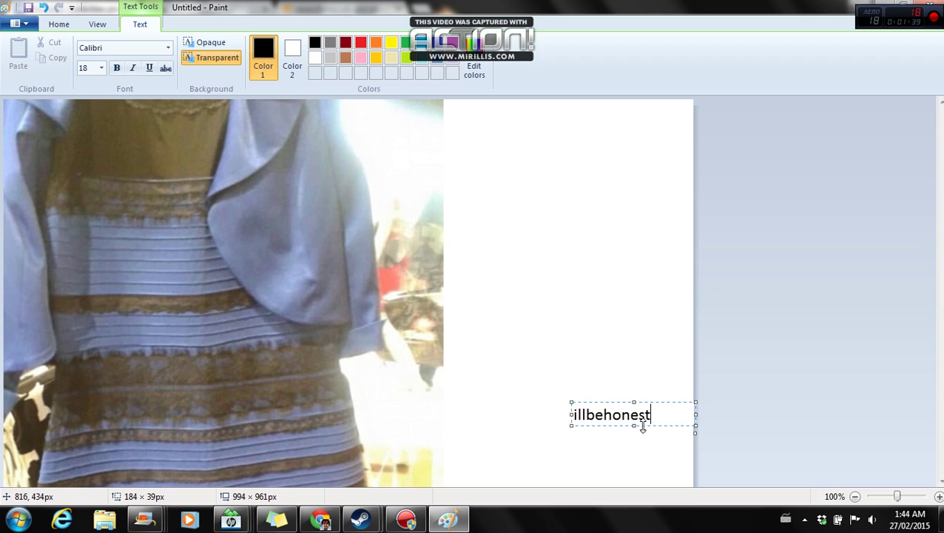
click(652, 407)
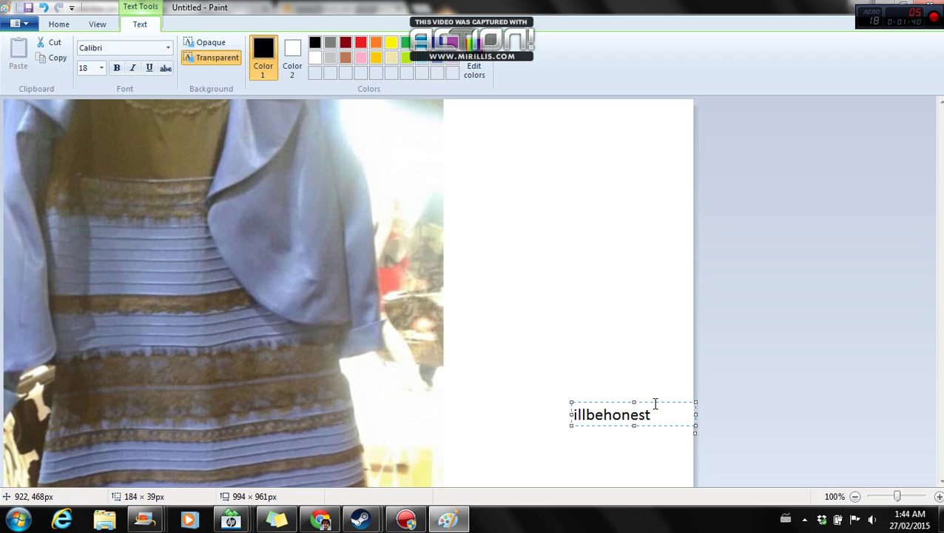
mouse_move(650, 414)
mouse_down()
mouse_move(579, 422)
mouse_move(565, 484)
mouse_up()
click(553, 355)
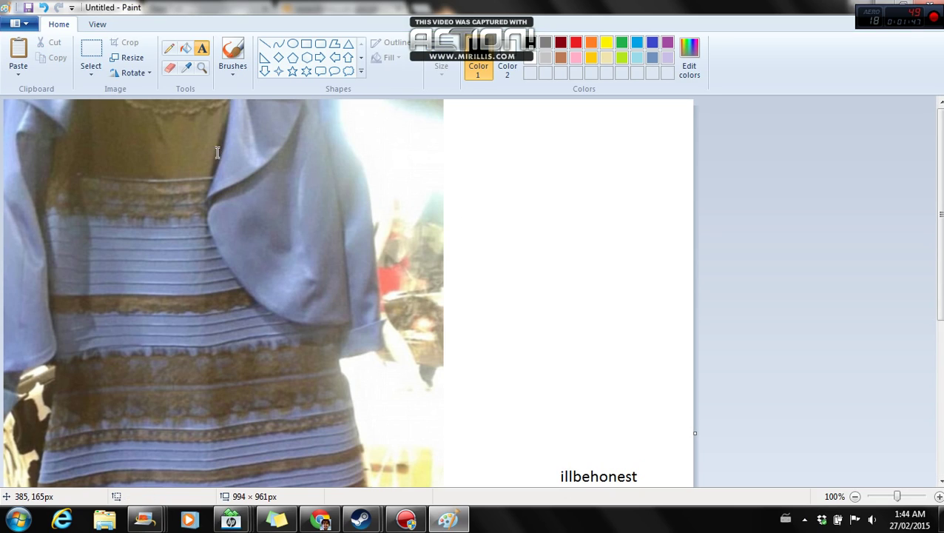
Step: Draw a black rectangle outline in the white area right of the dress photo
click(185, 70)
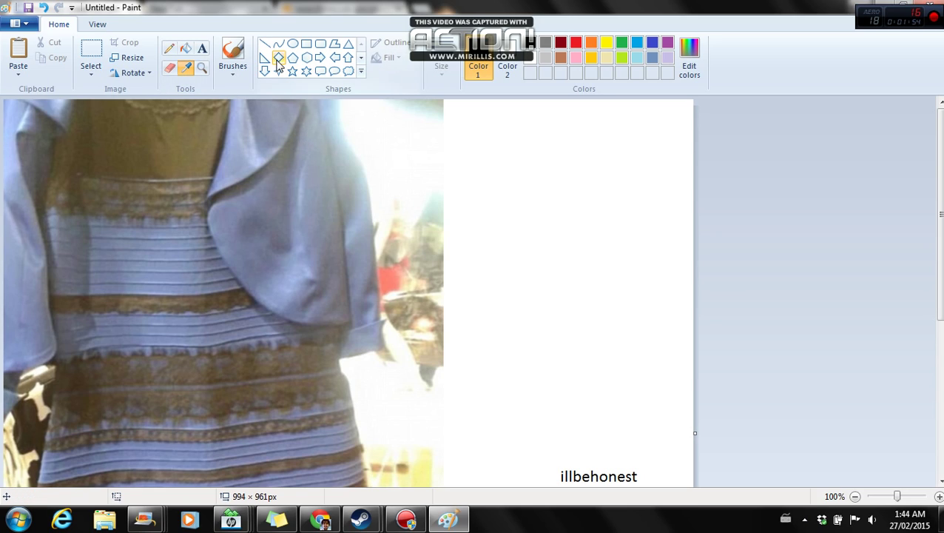
click(306, 49)
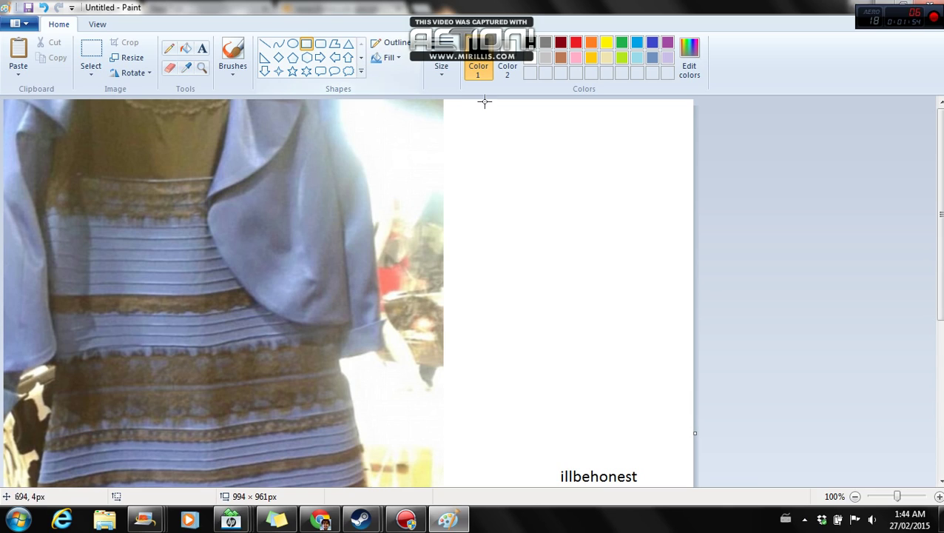
drag(492, 135, 581, 196)
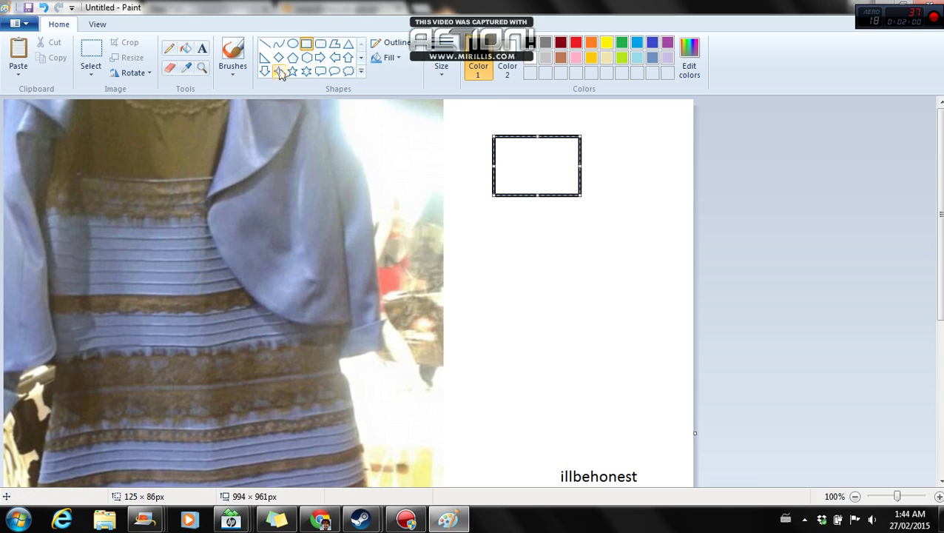
click(189, 68)
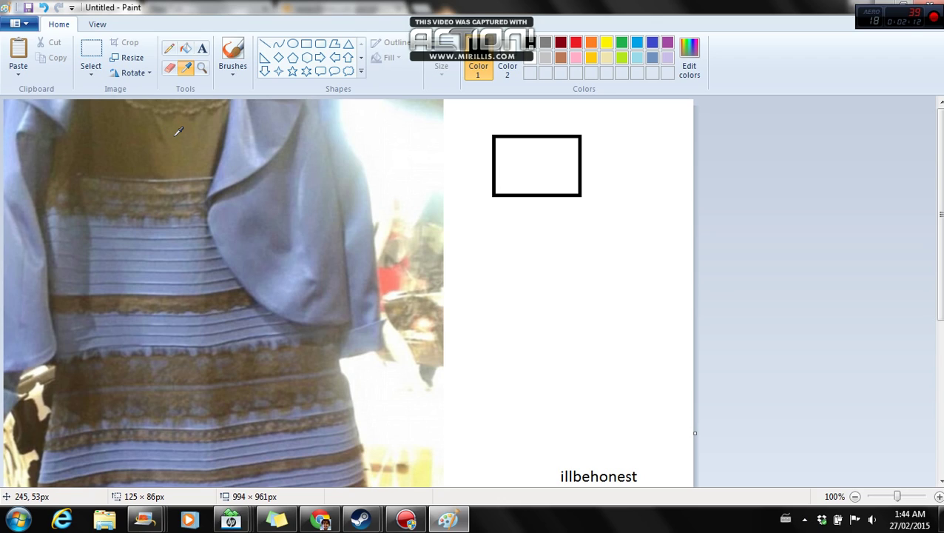
Step: Fill the rectangle with brown sampled from the dress, then refill it with a lighter brown from the dress top
click(171, 132)
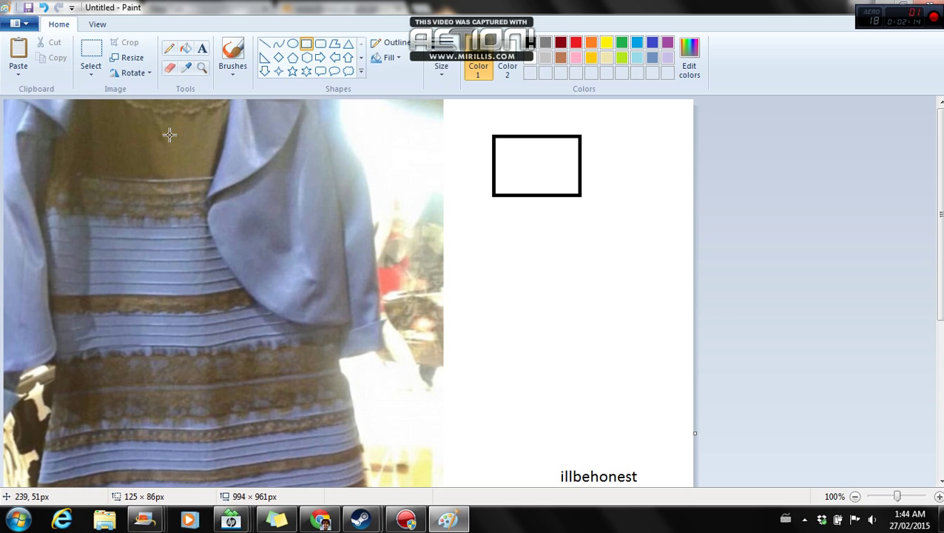
click(186, 48)
click(545, 164)
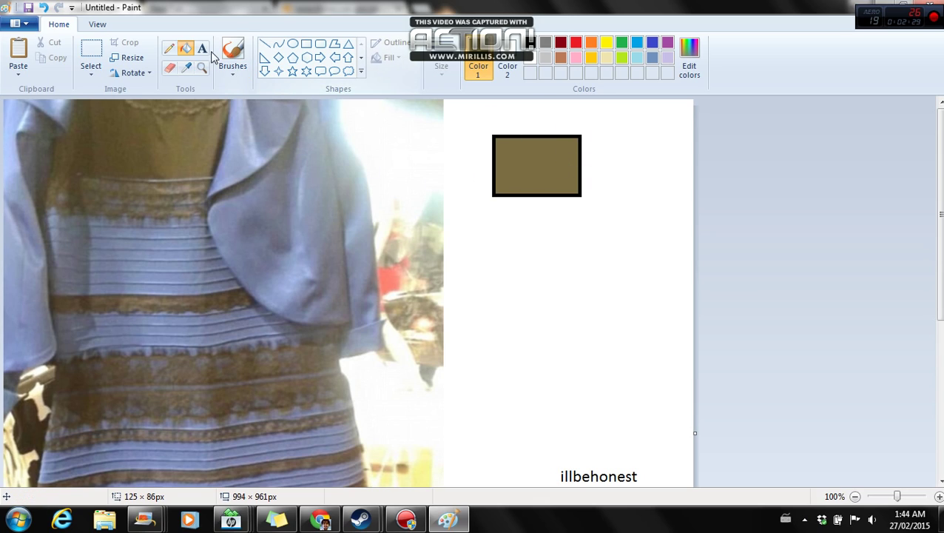
click(186, 67)
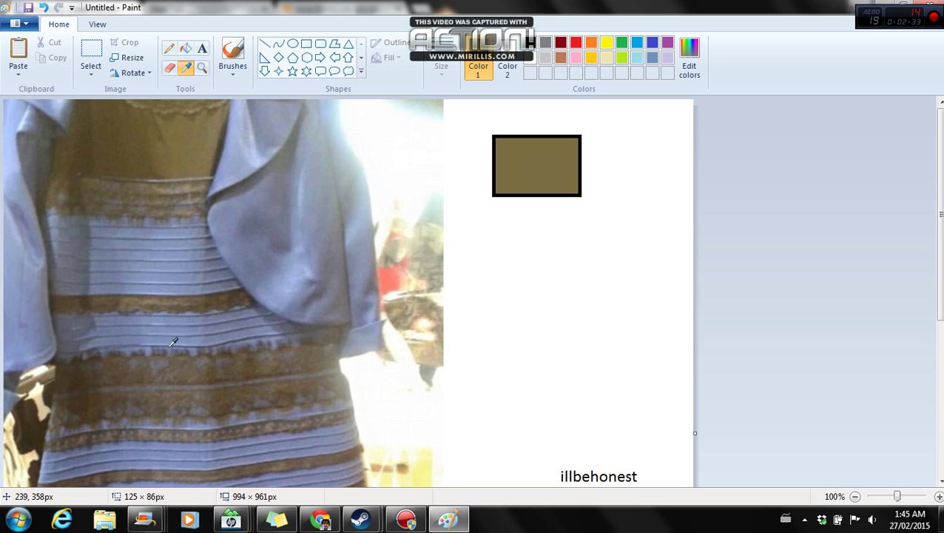
click(132, 298)
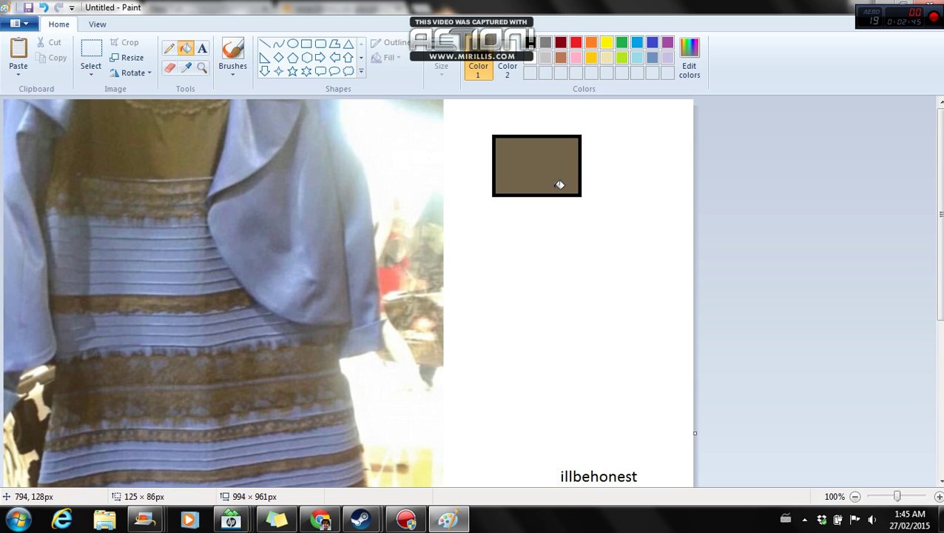
click(185, 76)
click(188, 111)
click(567, 165)
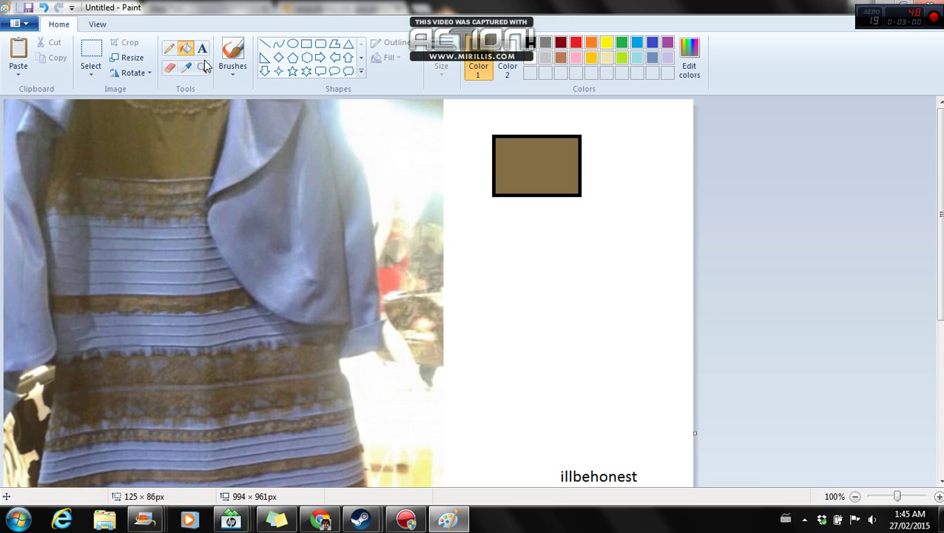
Step: Draw a second rectangle below the first and fill it with blue sampled from the jacket
click(306, 45)
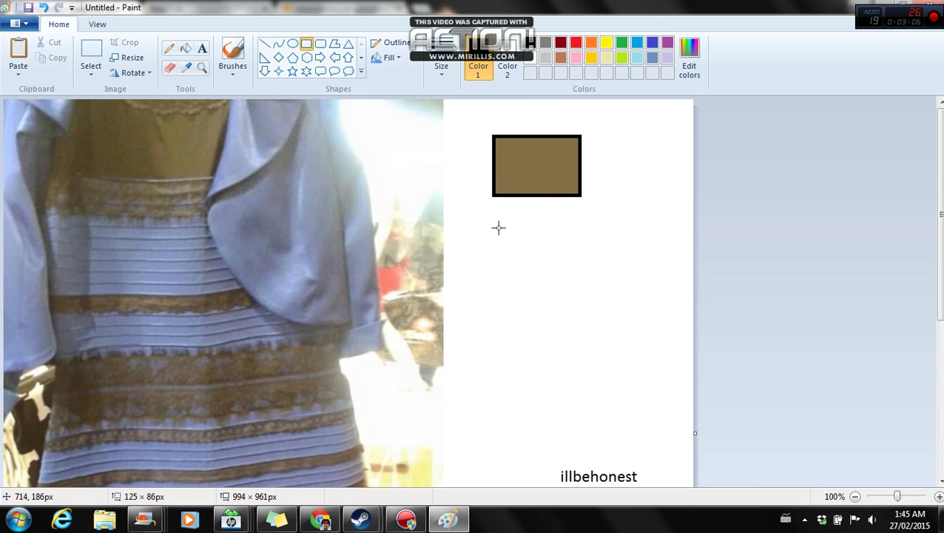
drag(492, 218, 598, 288)
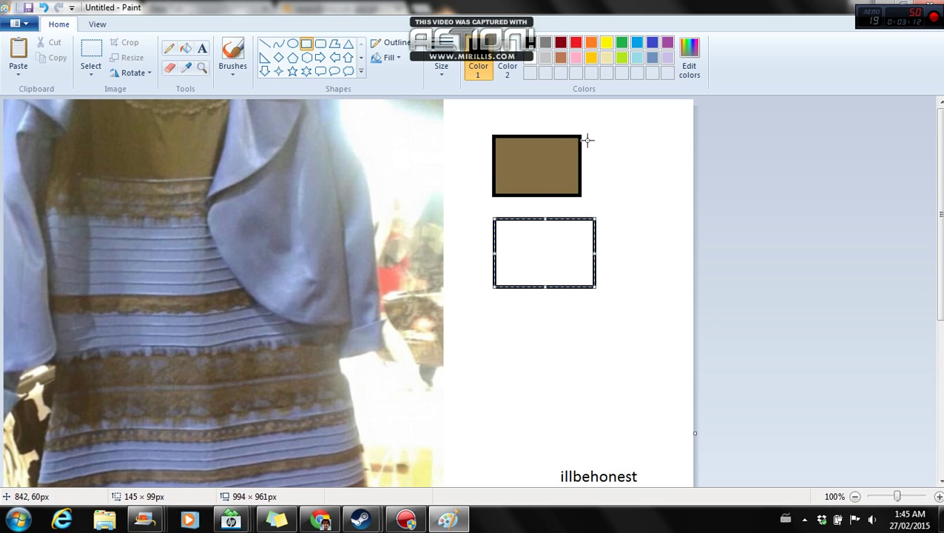
click(187, 50)
click(185, 67)
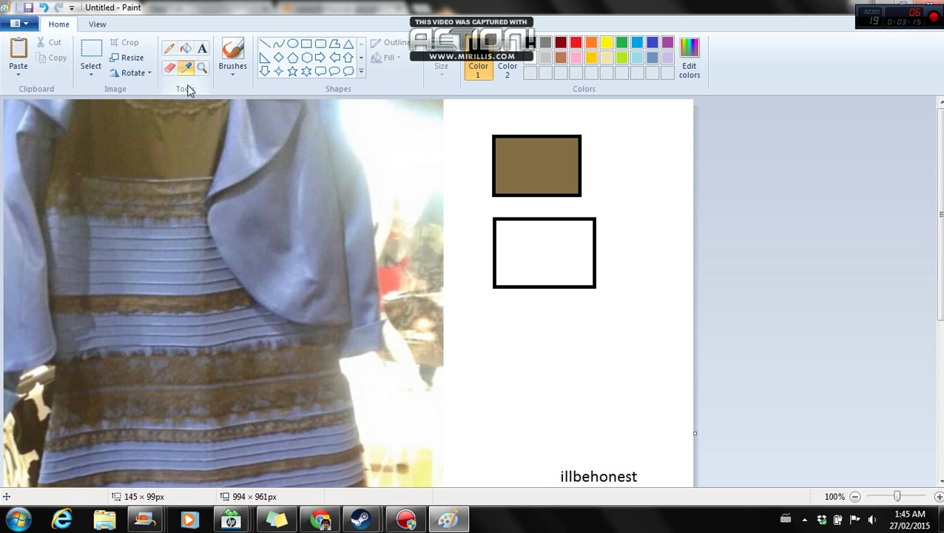
click(270, 214)
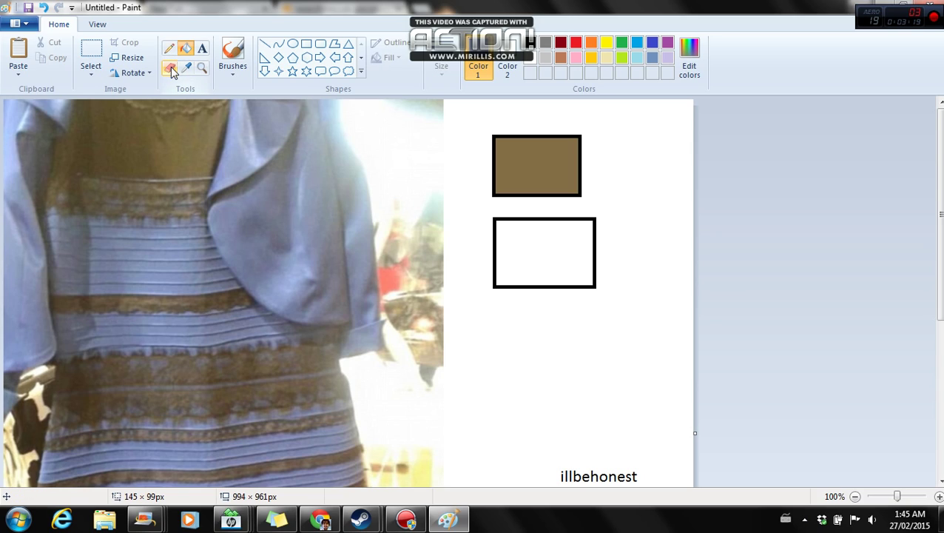
click(539, 249)
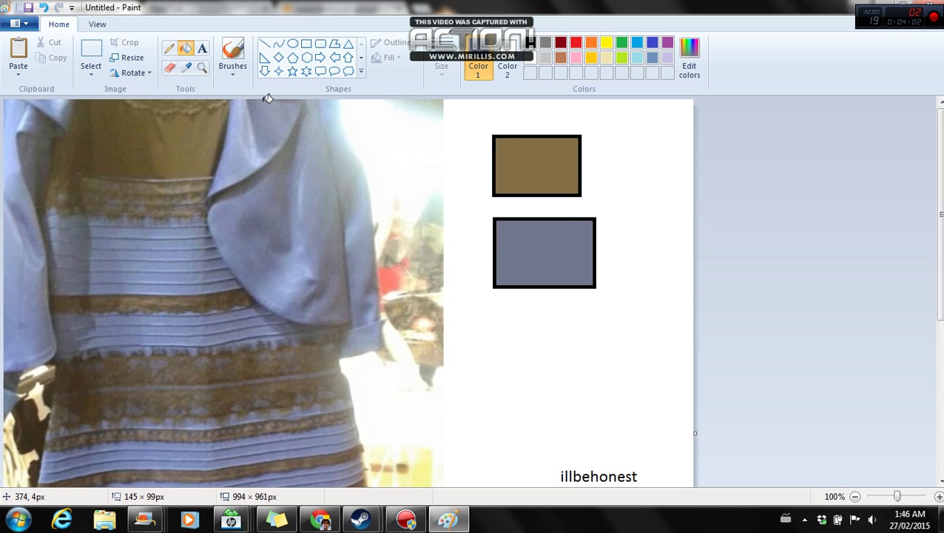
Step: Fill the lower box with a light sampled colour, then refill it with darker dress blue-grey
click(186, 67)
click(418, 140)
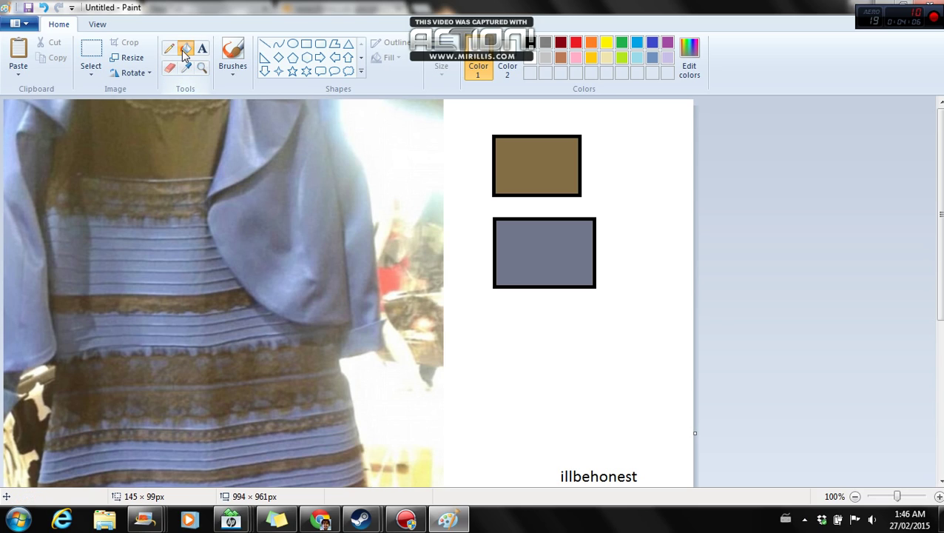
click(522, 242)
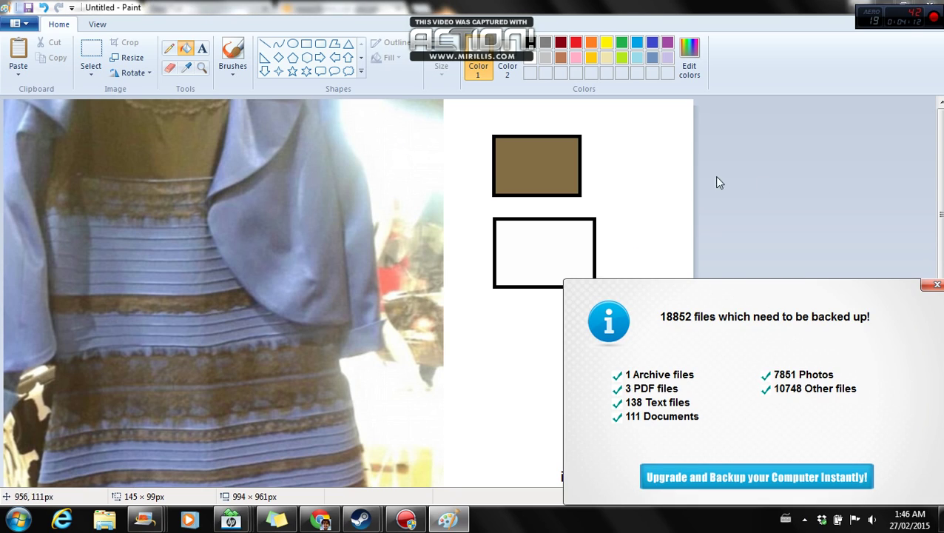
click(932, 285)
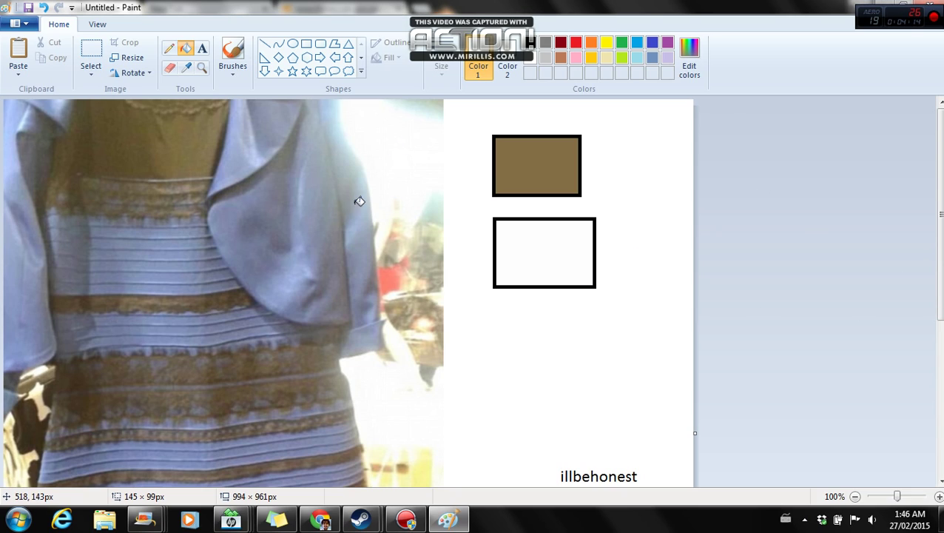
click(186, 68)
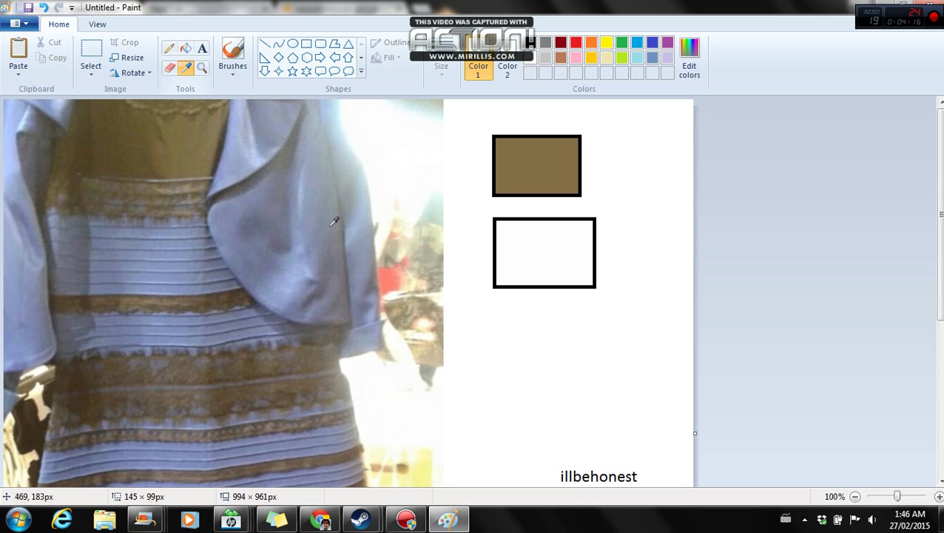
click(330, 219)
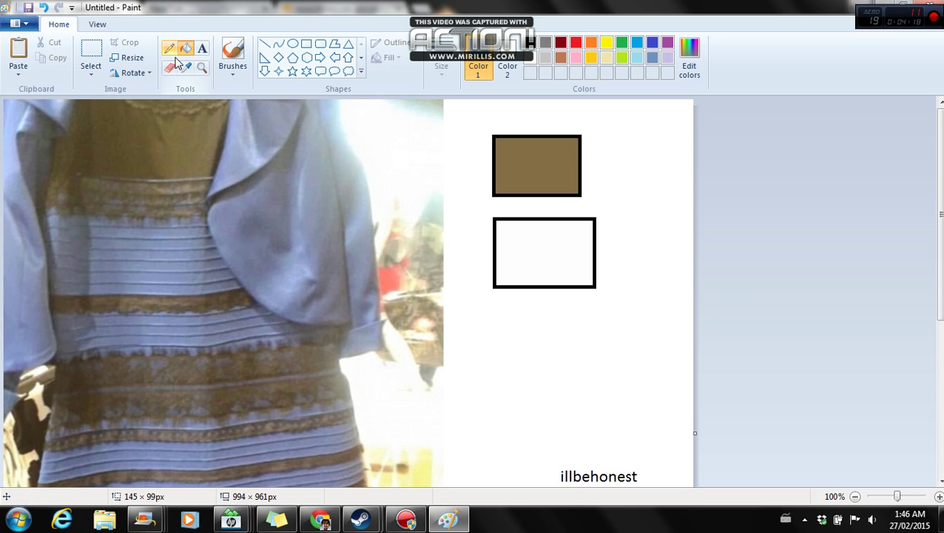
click(529, 239)
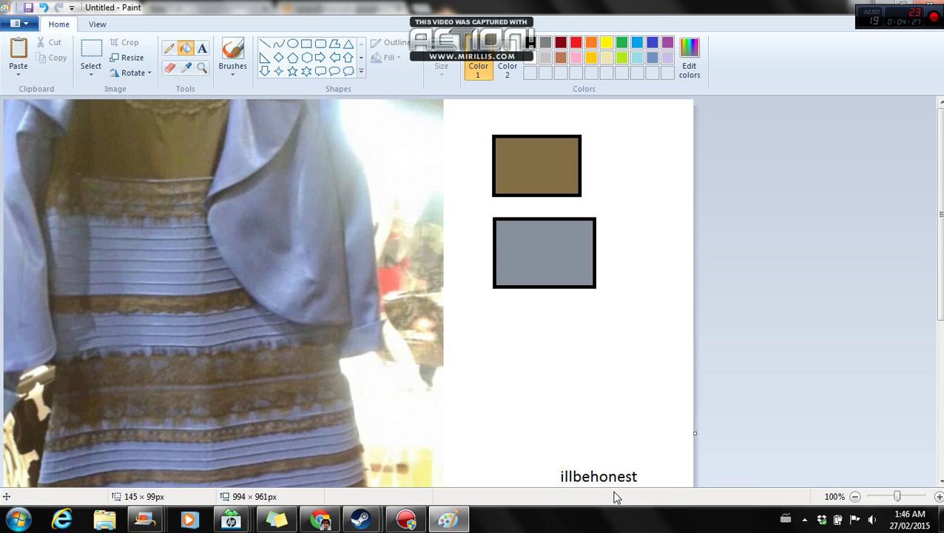
Step: Bring the Action! recorder window to the front from the taskbar
click(409, 522)
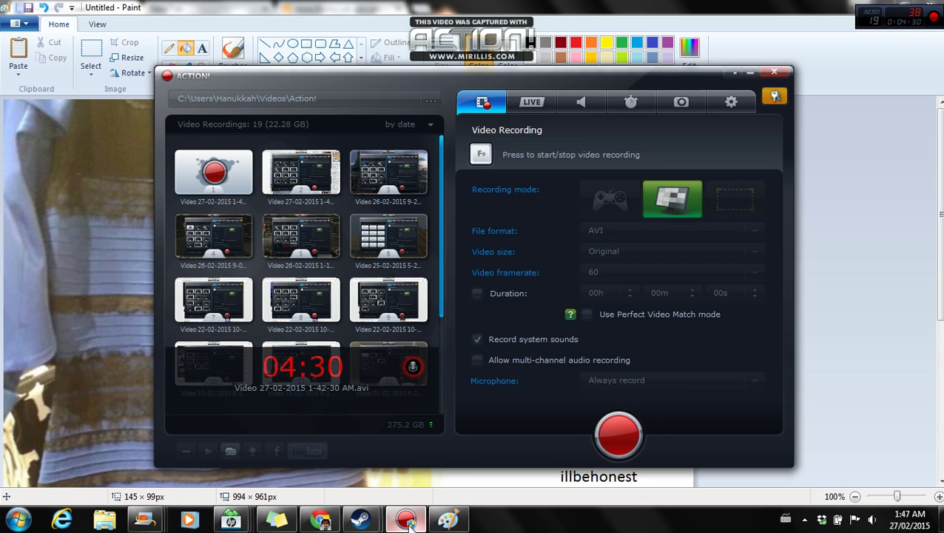